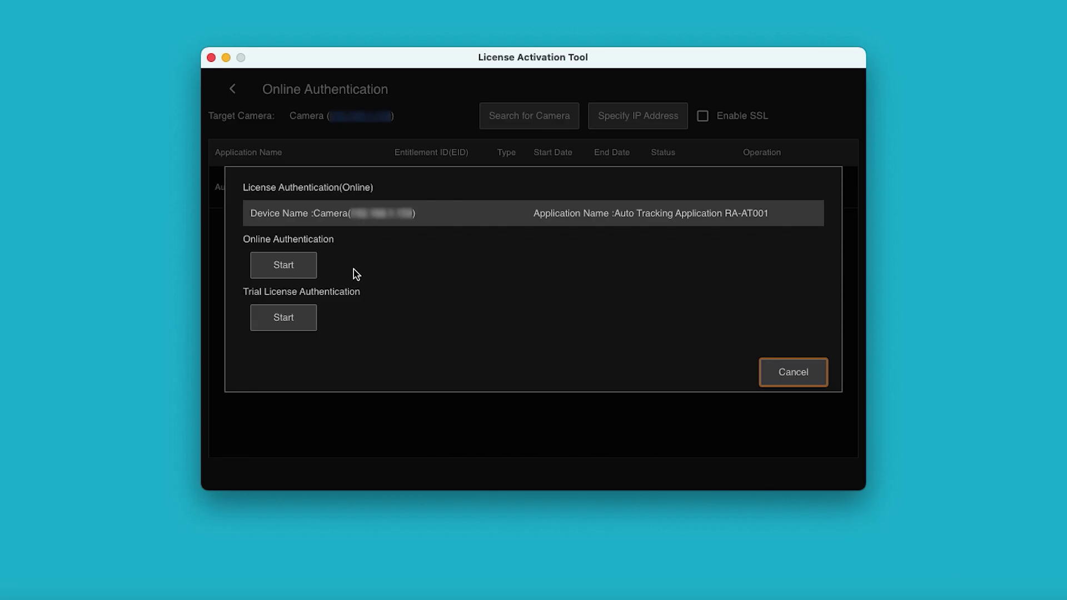
# Start online license authentication for the camera from the License Authentication dialog
pyautogui.click(287, 268)
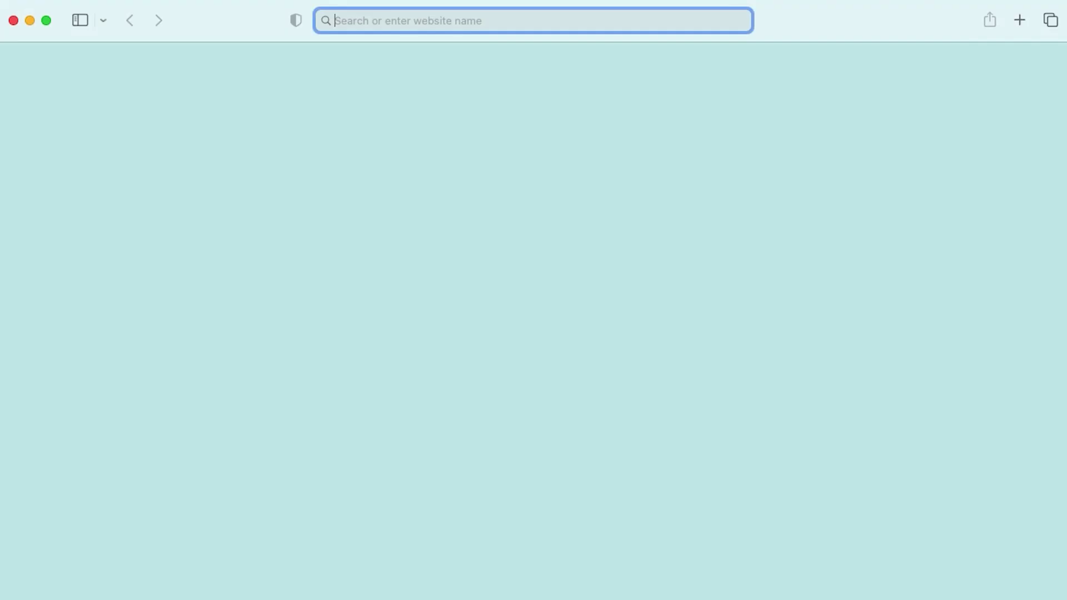
# Go to usa.canon.com/support and search for the CR-N500 product page
pyautogui.write('usa.canon.com/support')
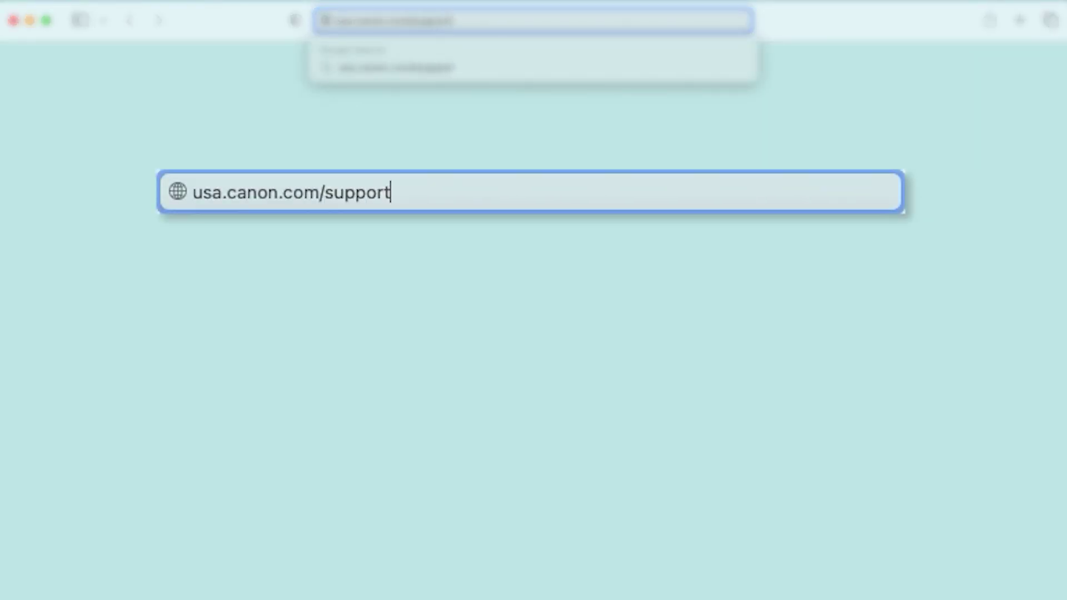
pyautogui.press('Return')
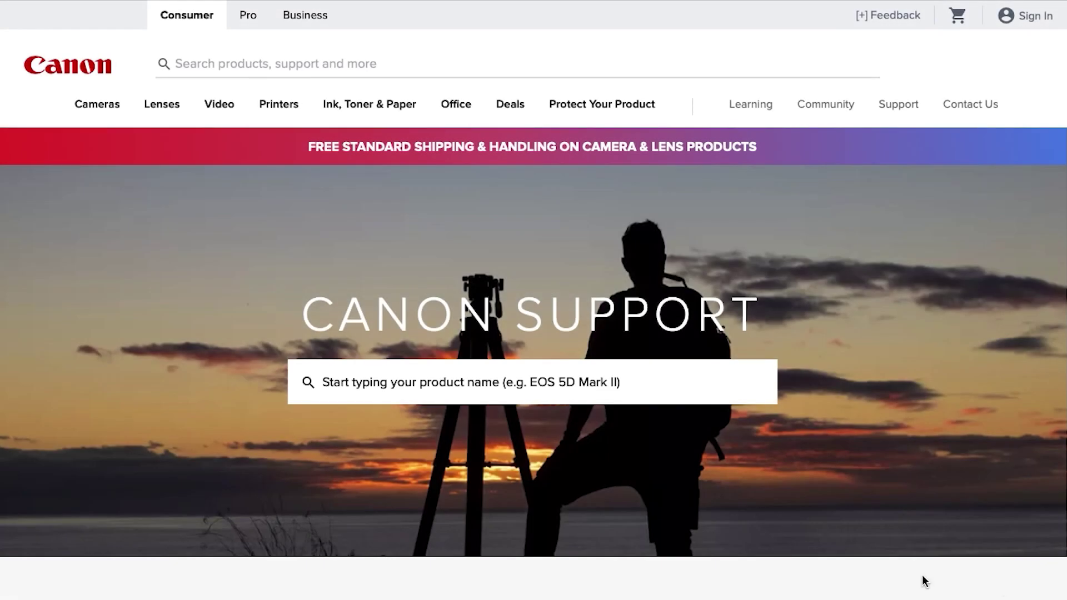
pyautogui.click(523, 389)
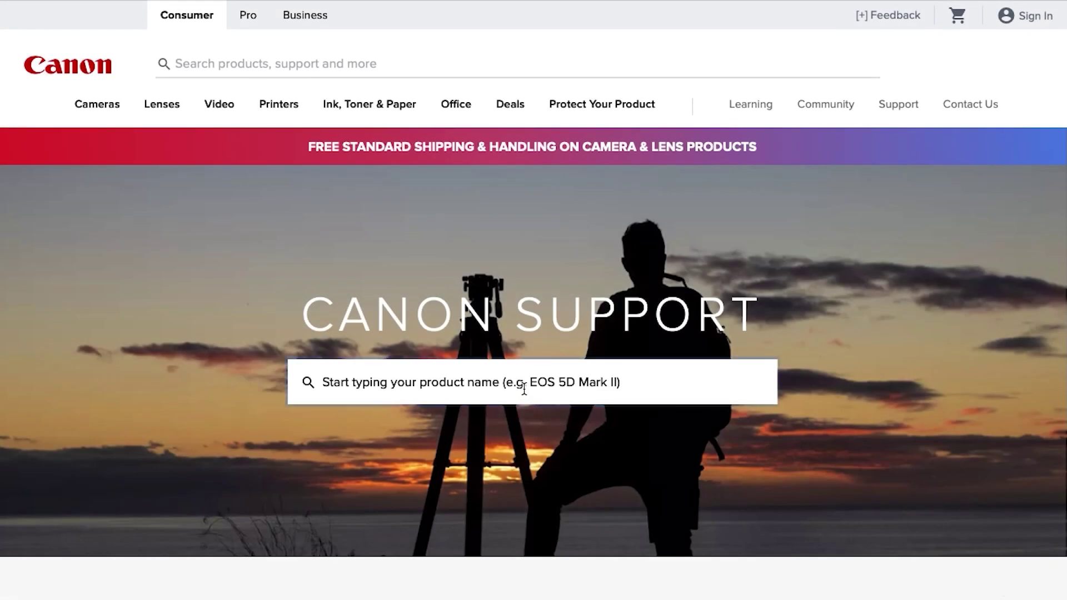
pyautogui.write('CR-N')
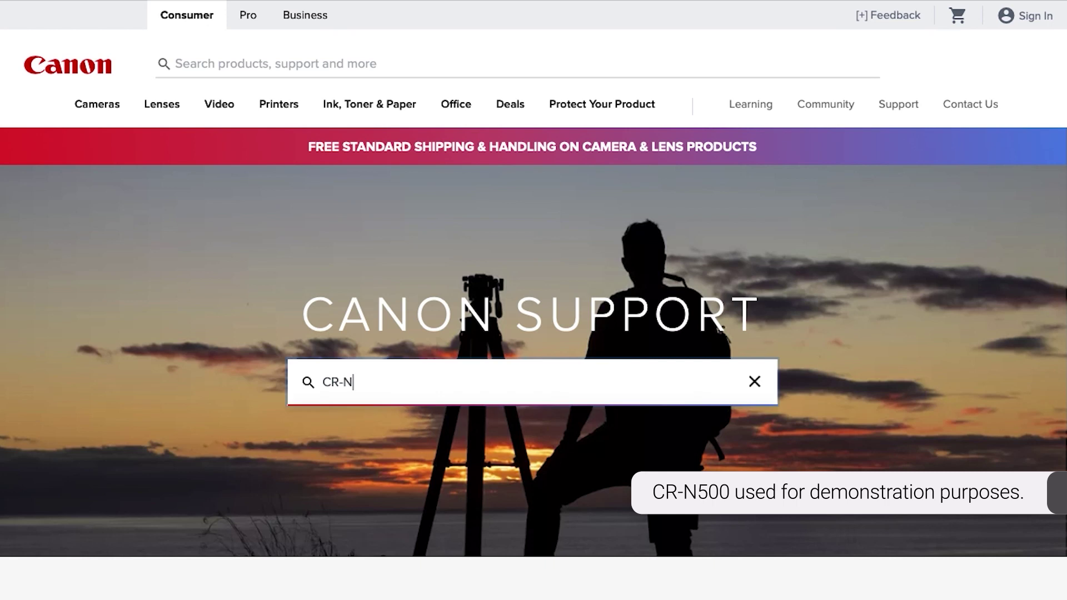
pyautogui.write('500')
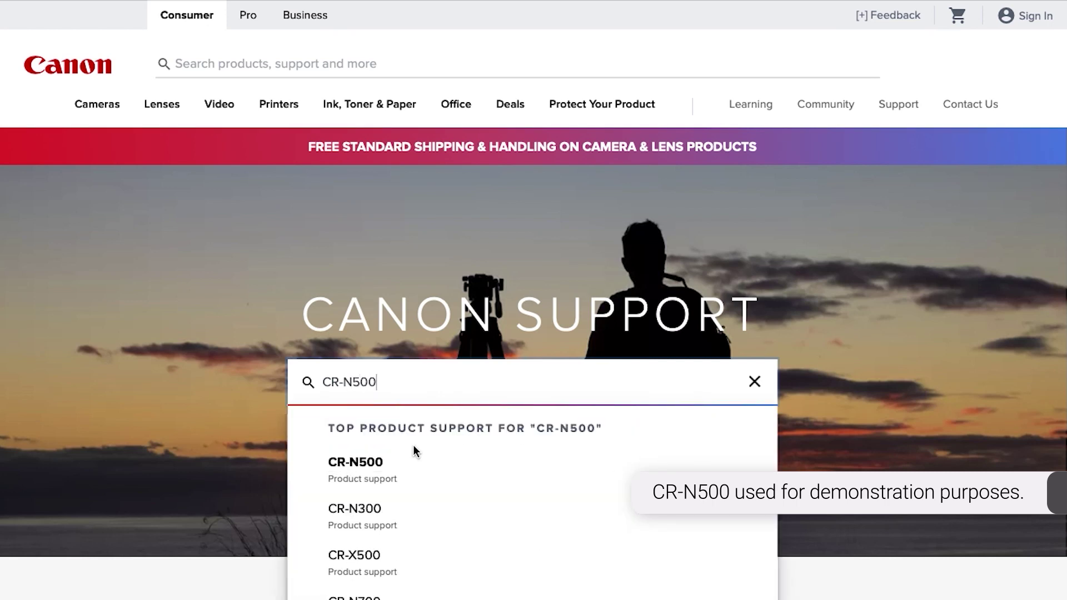
pyautogui.click(353, 463)
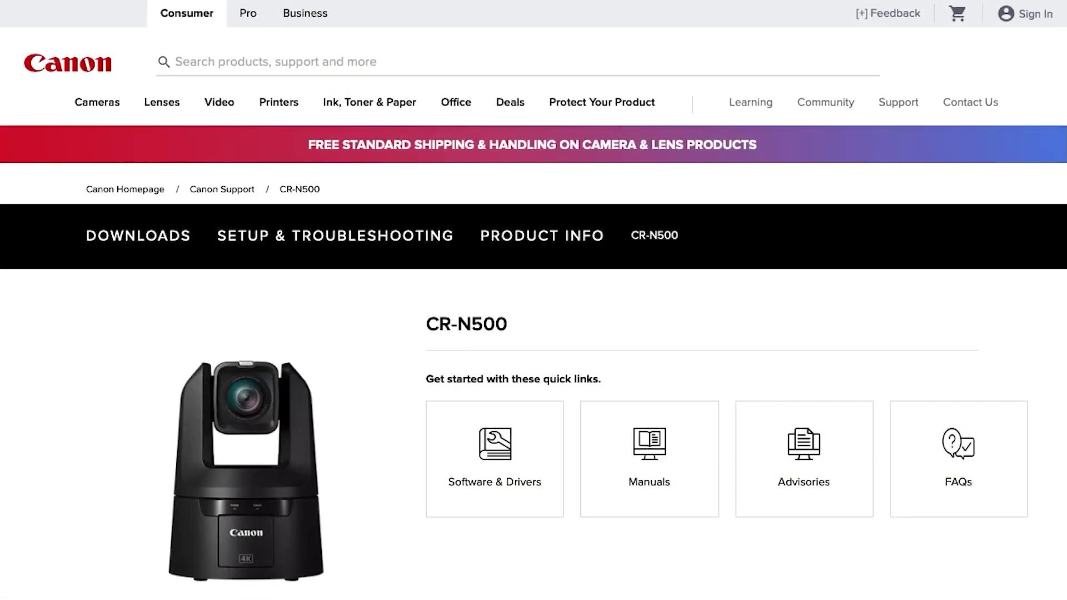
# Download Auto Tracking Application RA-AT001 Ver. 1.1.0 from CR-N500 Software & Drivers and check Safari's downloads
pyautogui.click(500, 453)
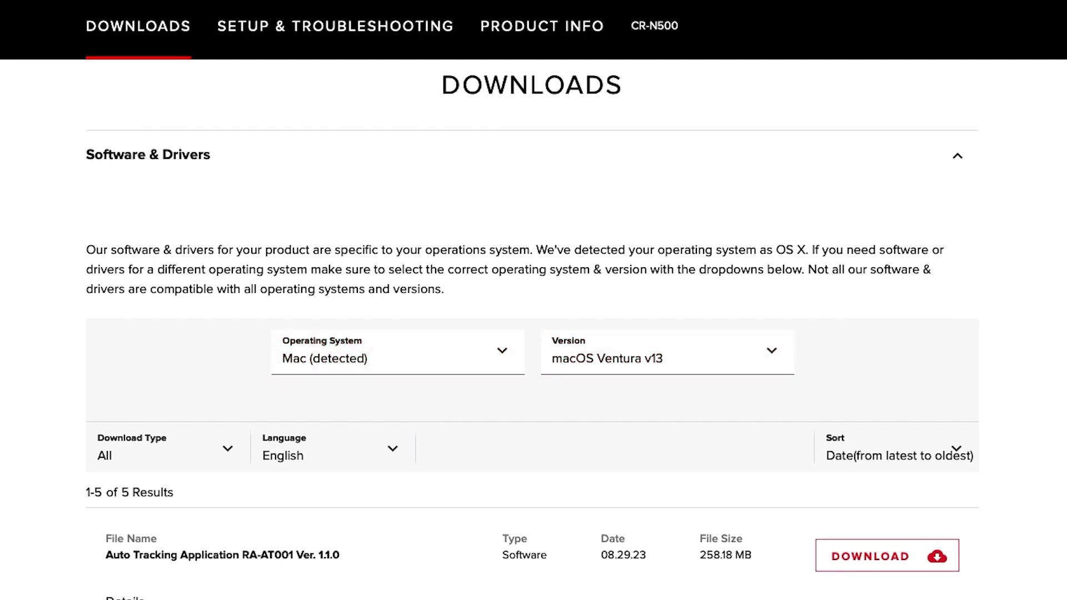
pyautogui.scroll(-5, 531, 328)
pyautogui.scroll(-3, 532, 328)
pyautogui.scroll(-3, 532, 328)
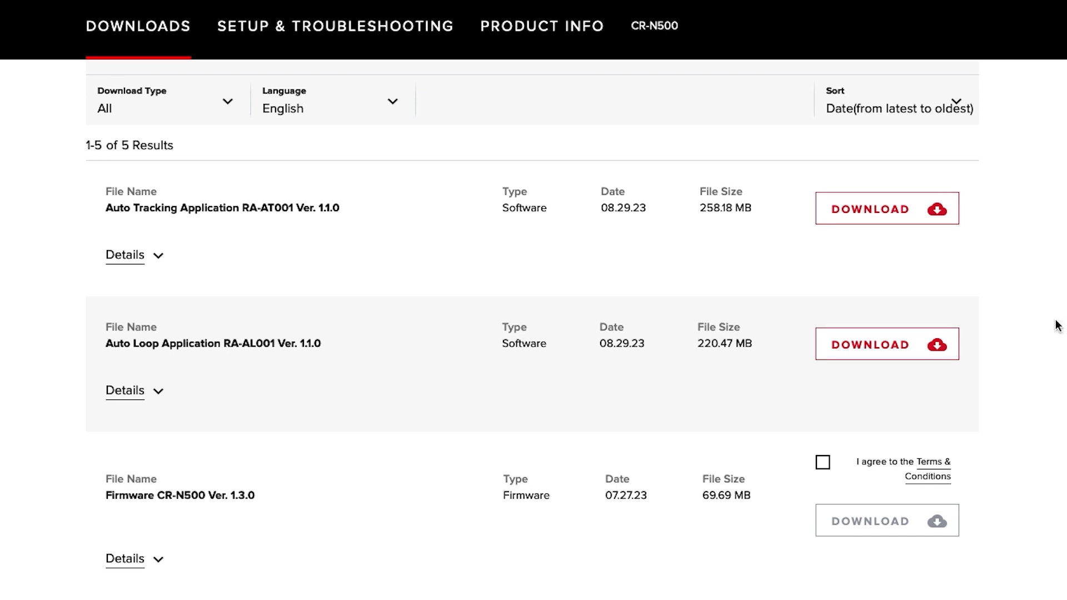
pyautogui.click(887, 214)
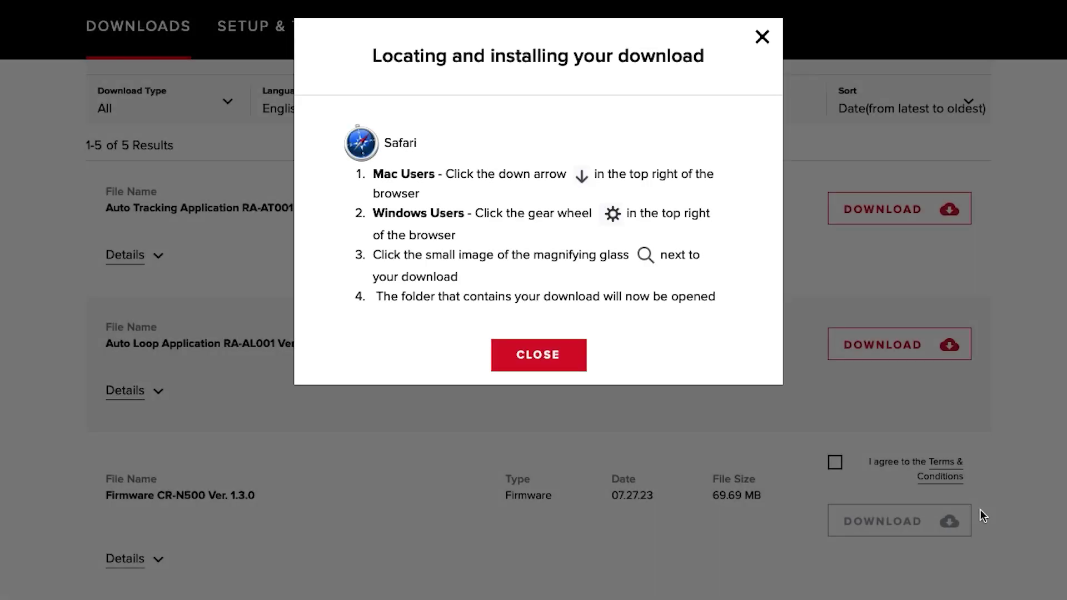
pyautogui.click(556, 364)
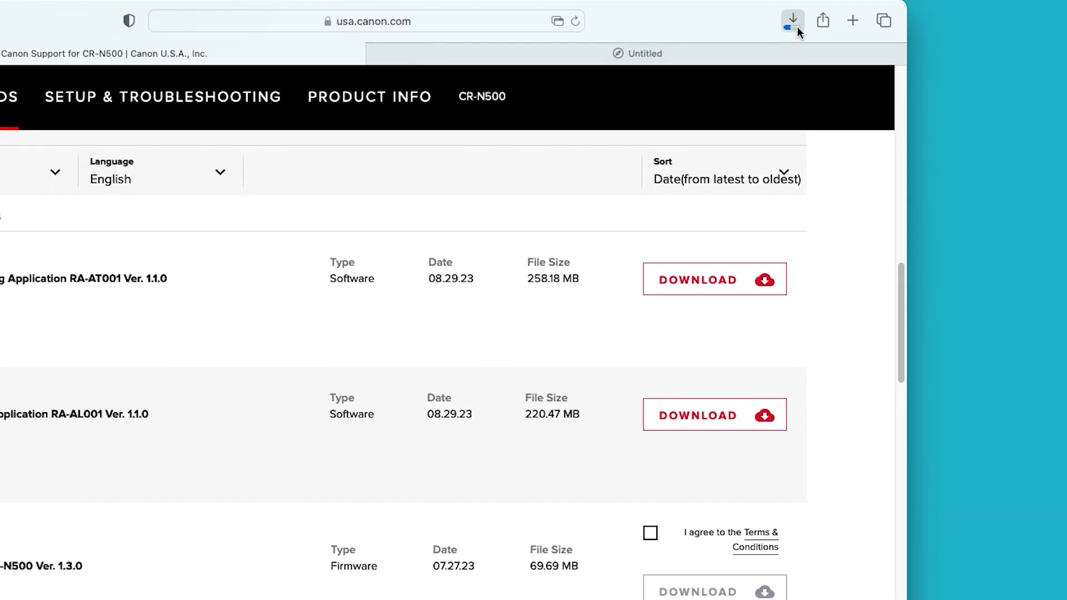
pyautogui.click(797, 25)
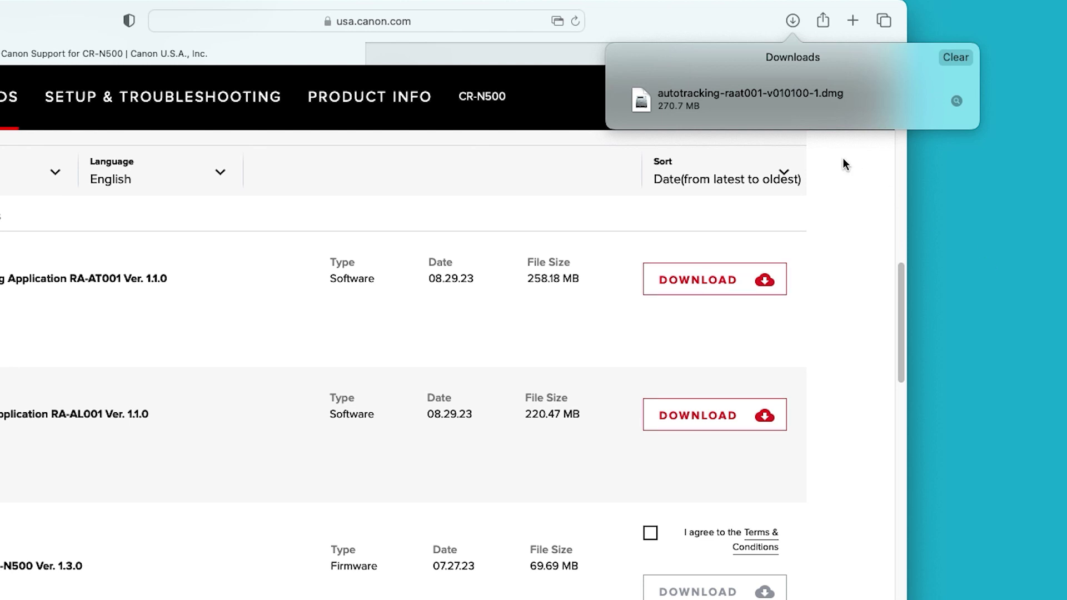
# Copy the seven items from the autotracking disk image and start a new desktop folder
pyautogui.doubleClick(735, 95)
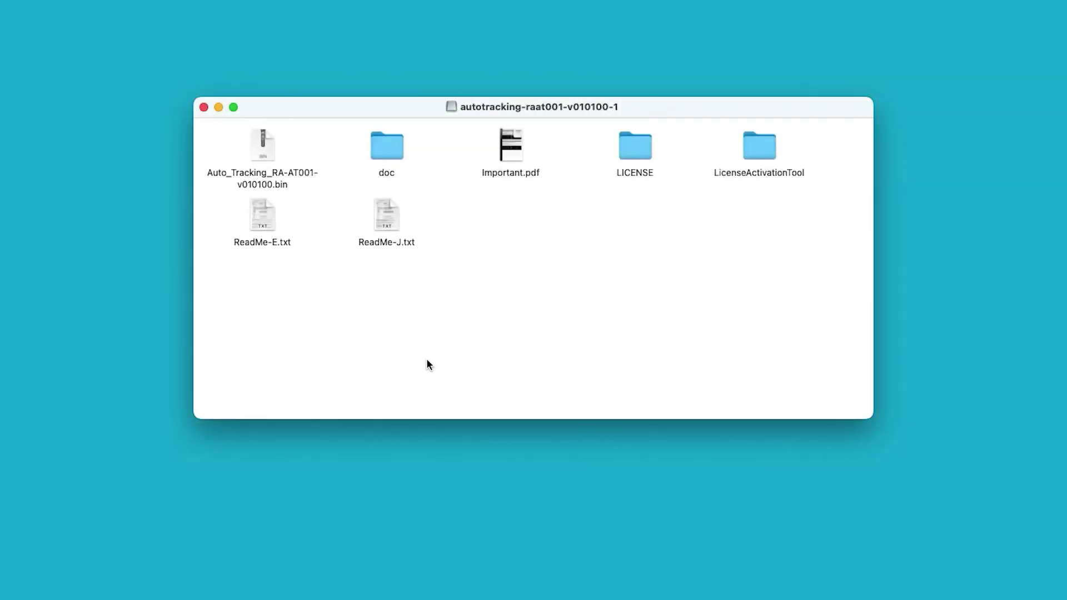
pyautogui.moveTo(225, 141); pyautogui.dragTo(770, 251)
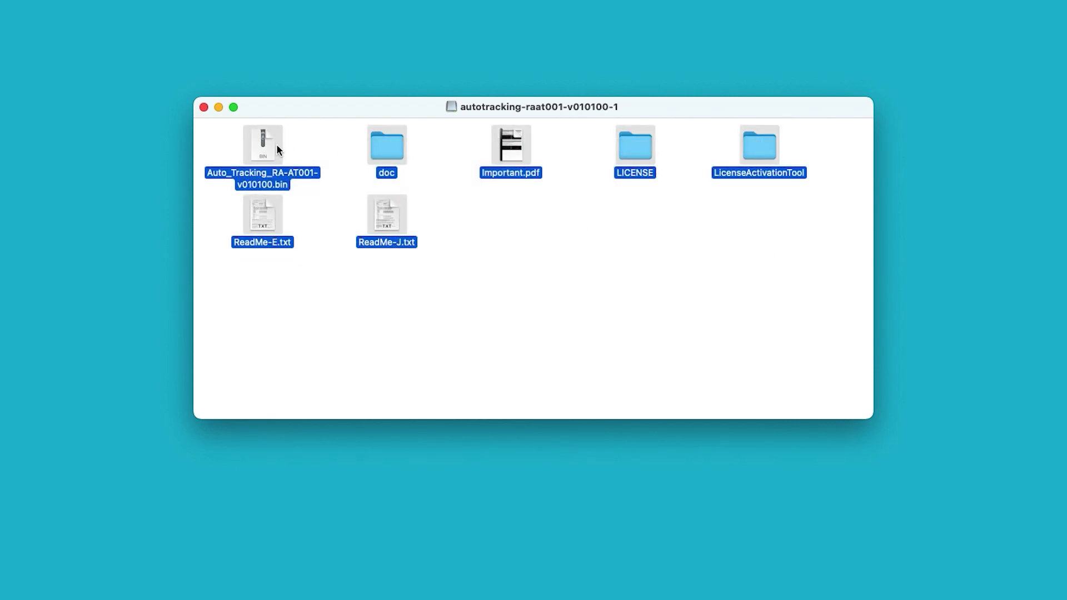
pyautogui.rightClick(275, 145)
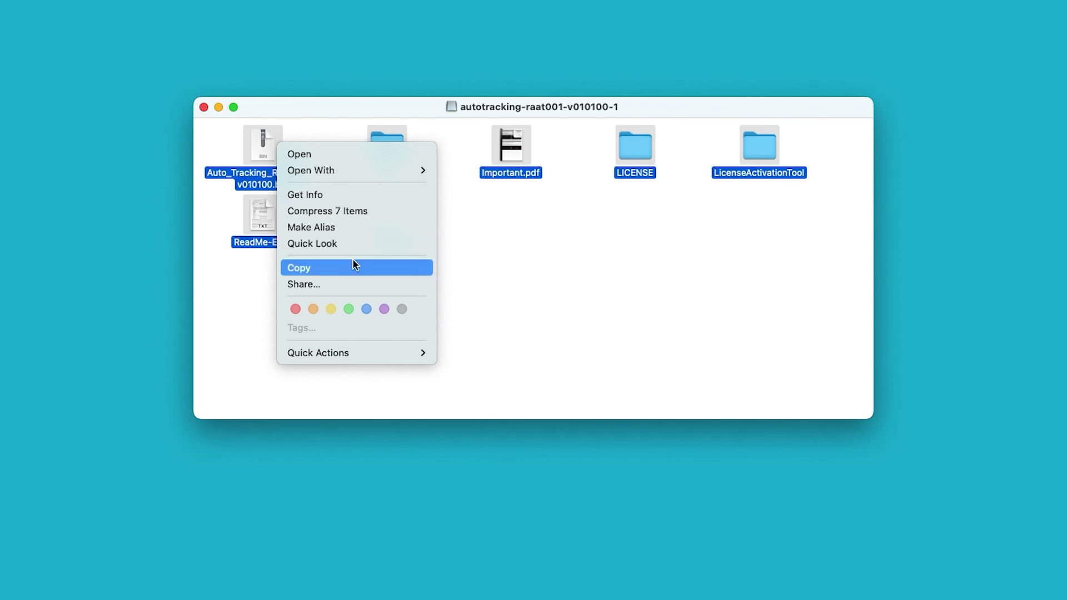
pyautogui.click(369, 269)
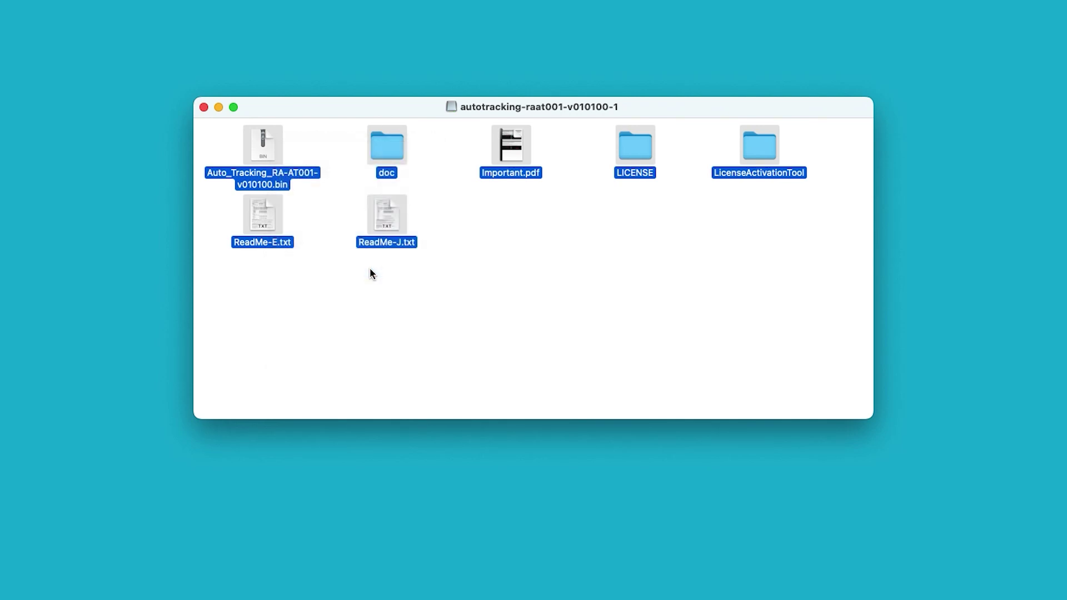
pyautogui.click(219, 107)
pyautogui.rightClick(489, 328)
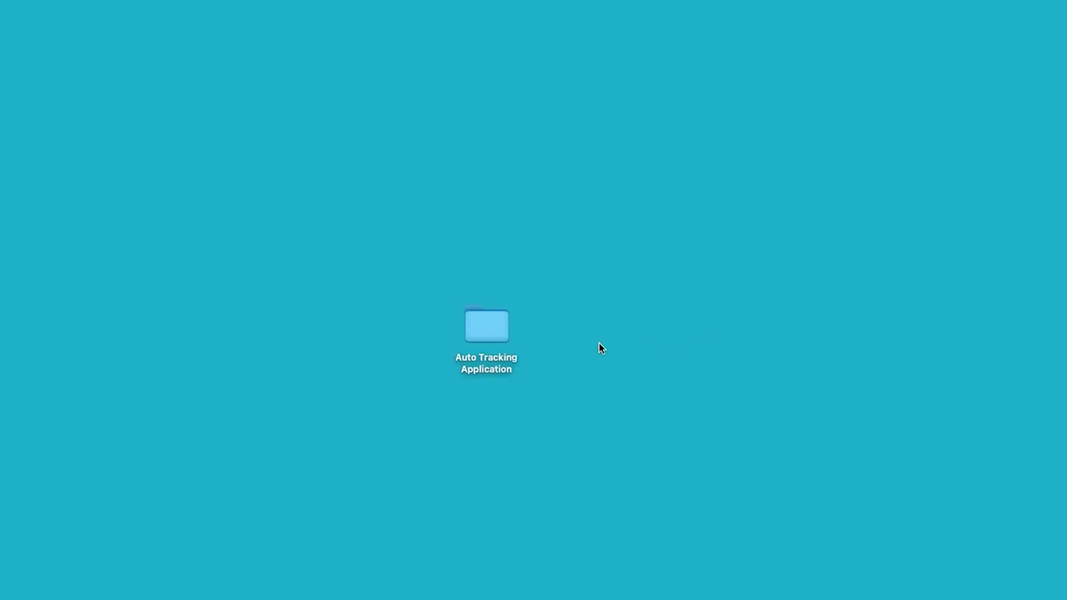
# Paste the seven copied items into the Auto Tracking Application folder
pyautogui.doubleClick(488, 332)
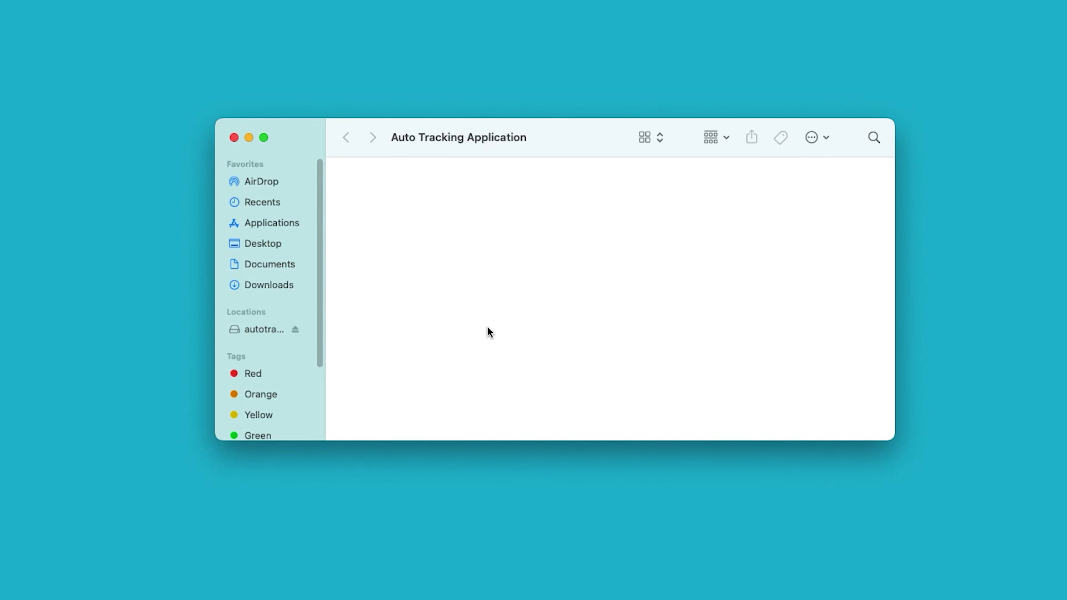
pyautogui.rightClick(491, 246)
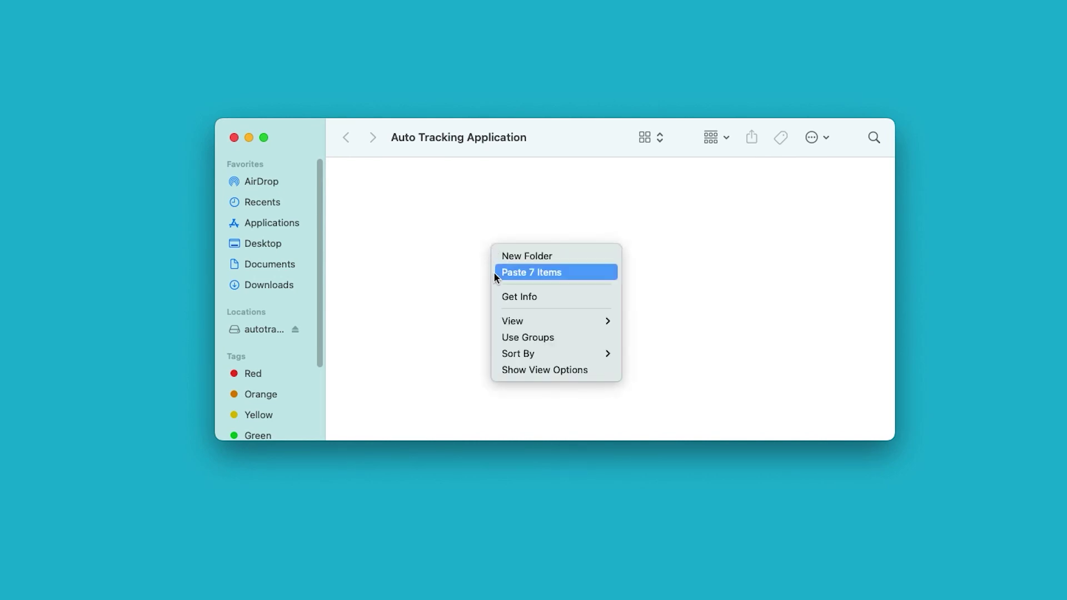
pyautogui.click(578, 274)
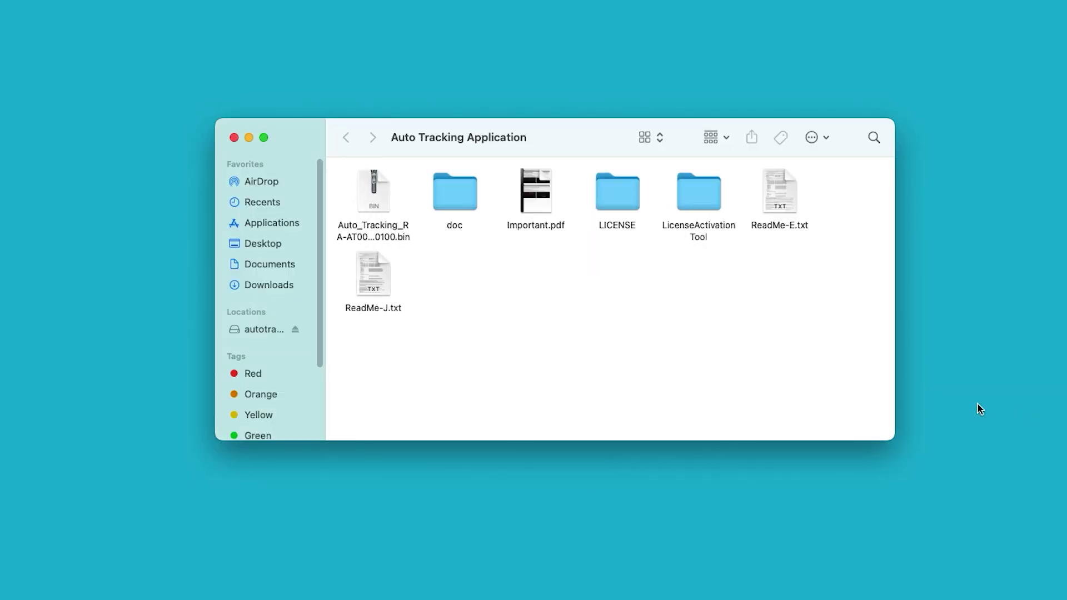
# Launch License Activation Tool from the LicenseActivationTool > app folder
pyautogui.doubleClick(690, 201)
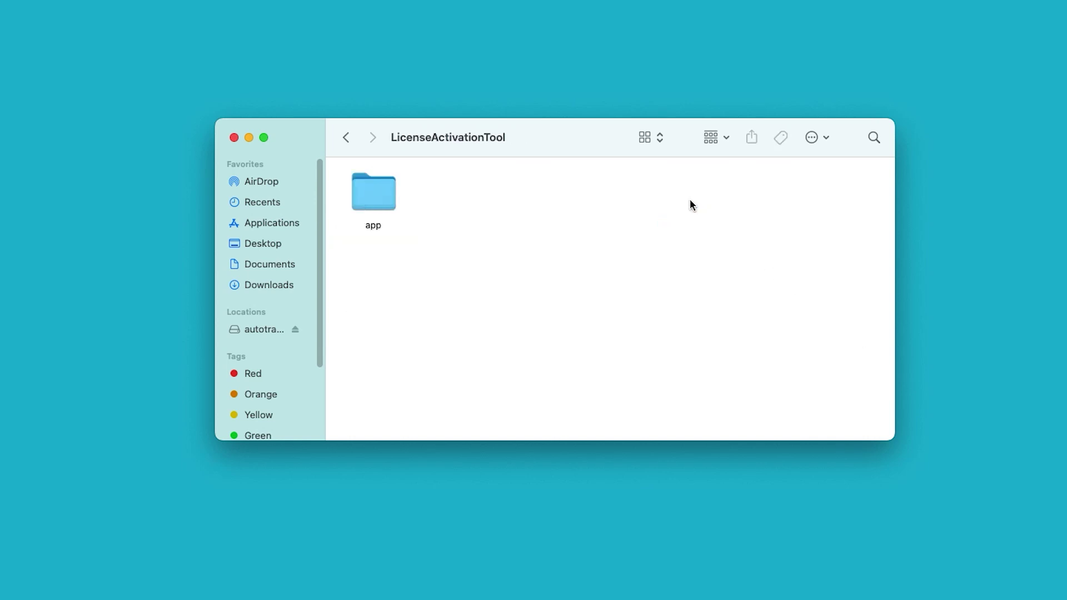
pyautogui.doubleClick(376, 197)
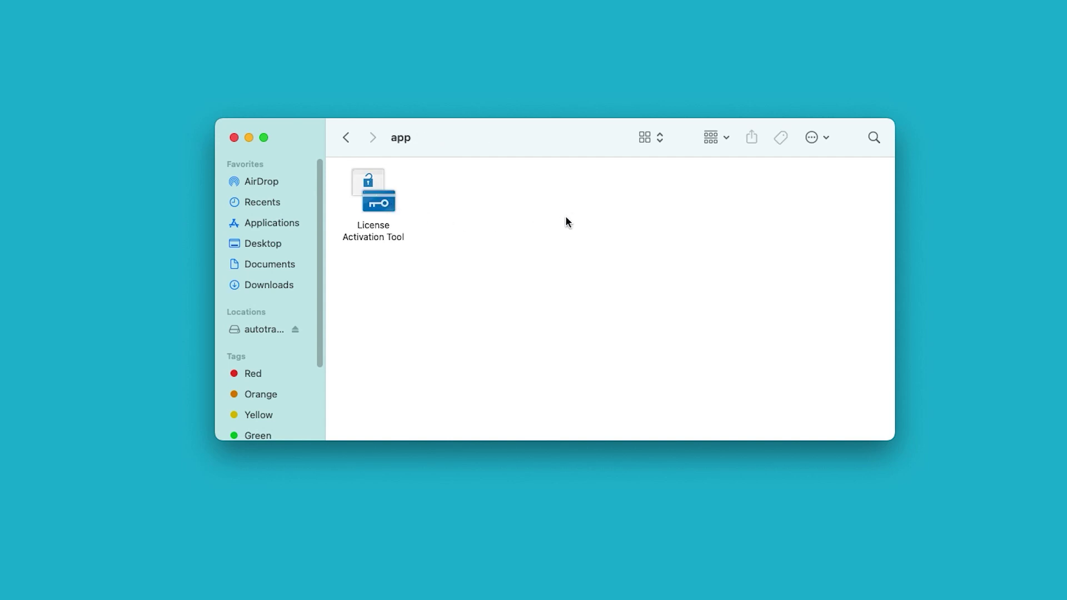
pyautogui.click(371, 198)
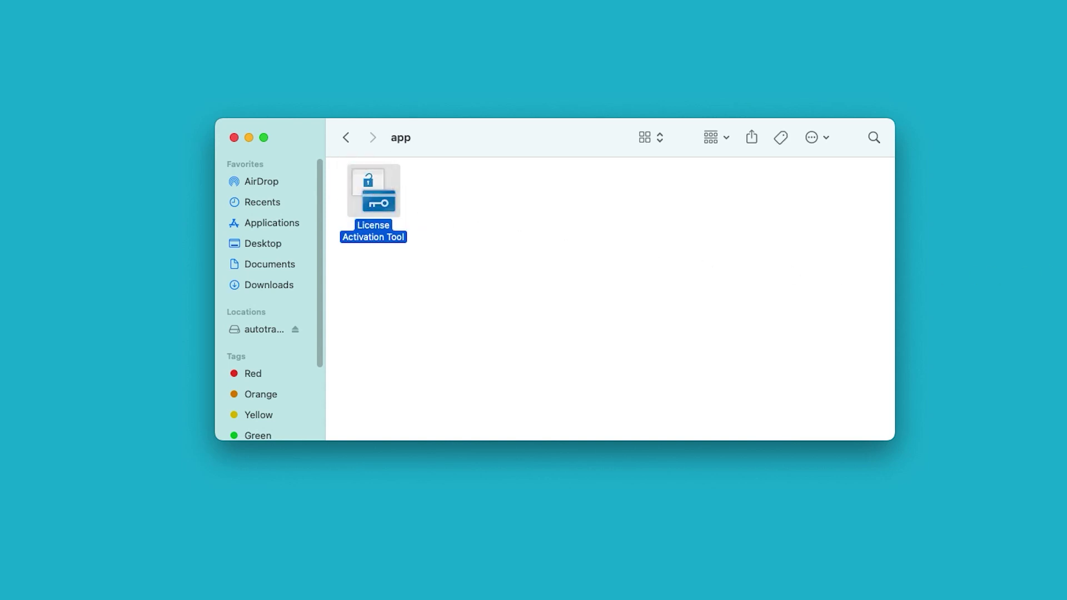
pyautogui.press('super+o')
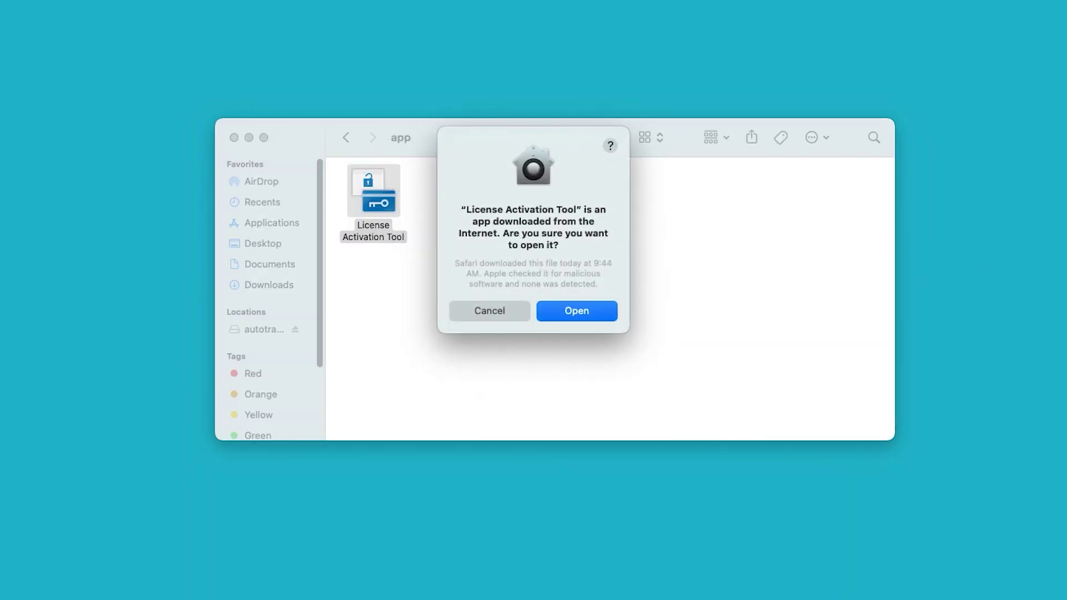
# Allow the downloaded app, choose Online Authentication, and select the found CR-N500 camera
pyautogui.click(576, 311)
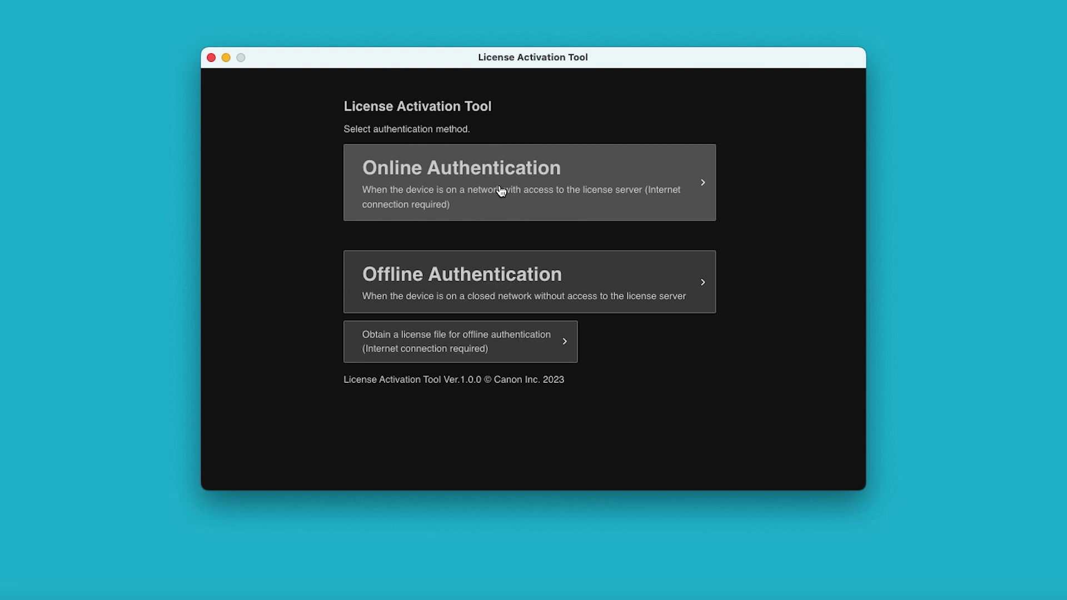
pyautogui.click(500, 191)
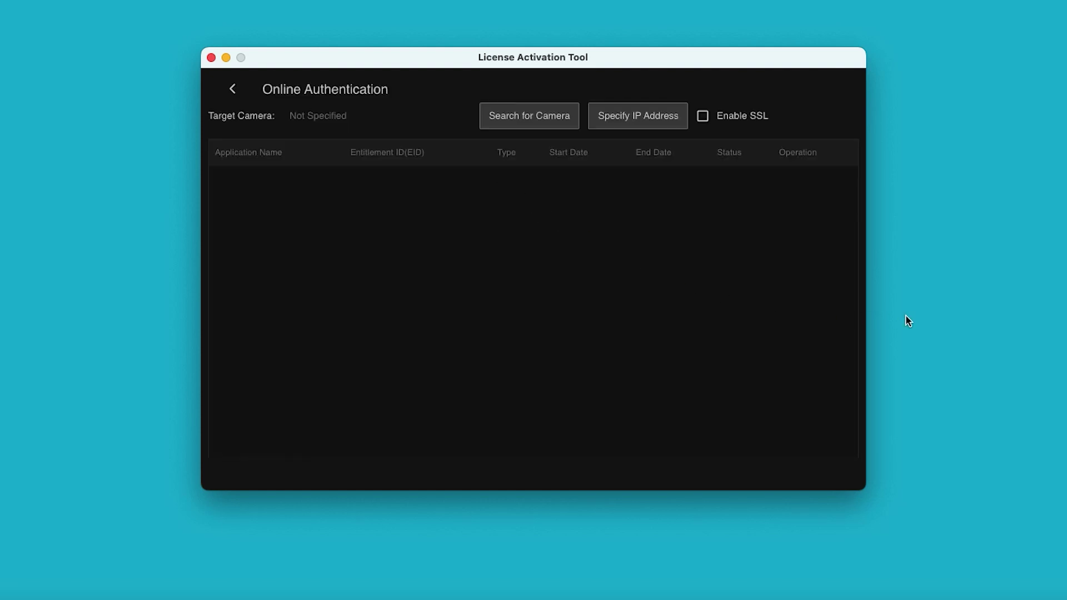
pyautogui.click(525, 123)
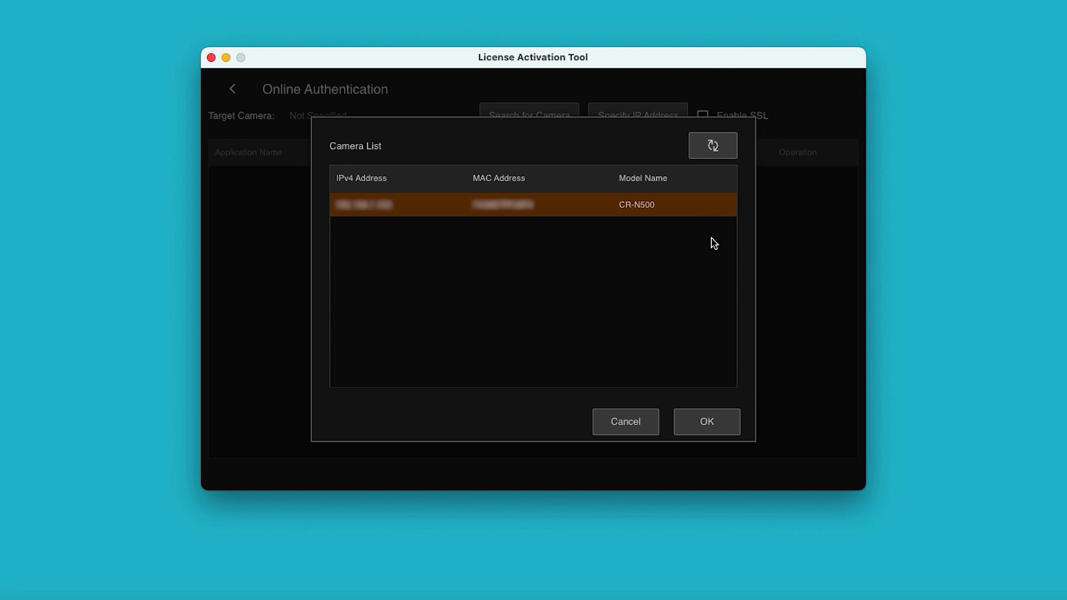
pyautogui.click(709, 431)
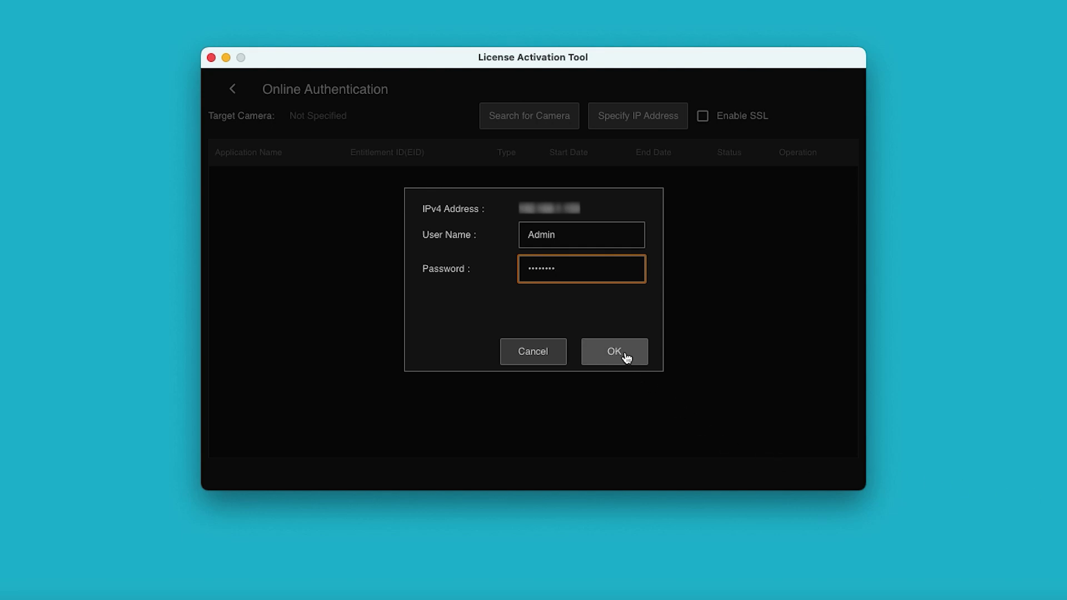
# Log in to the camera with its user name and password
pyautogui.click(625, 356)
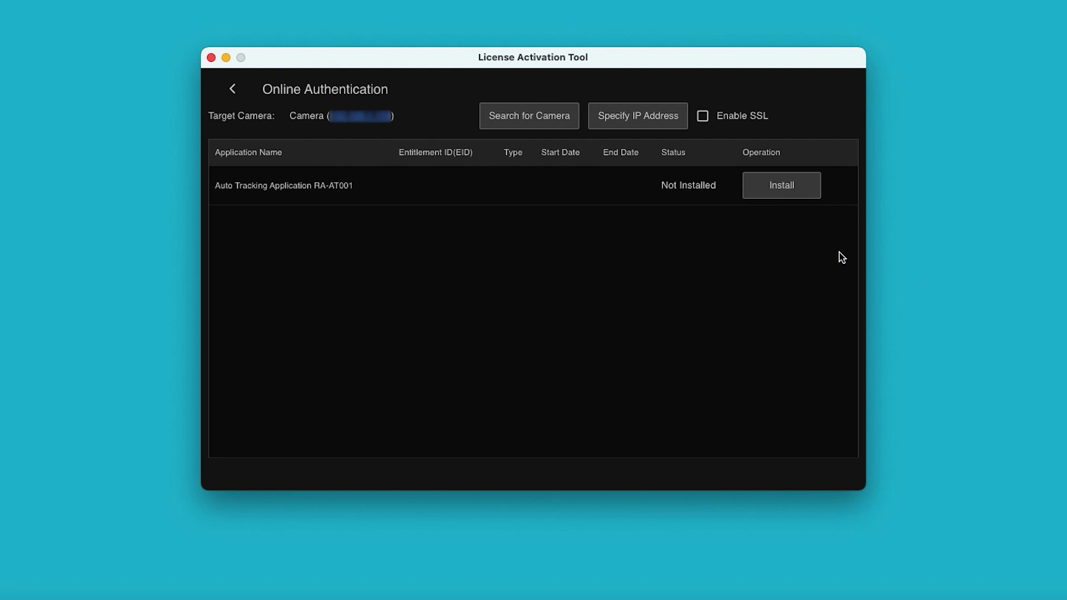
# Install RA-AT001 on the camera, then begin its online license authentication
pyautogui.click(781, 190)
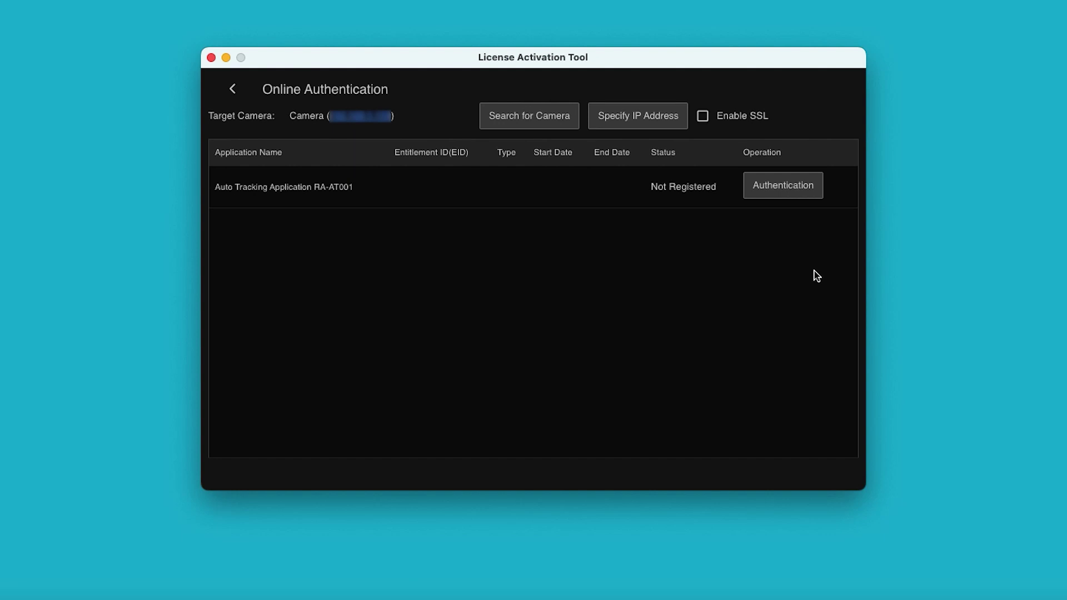
pyautogui.click(778, 190)
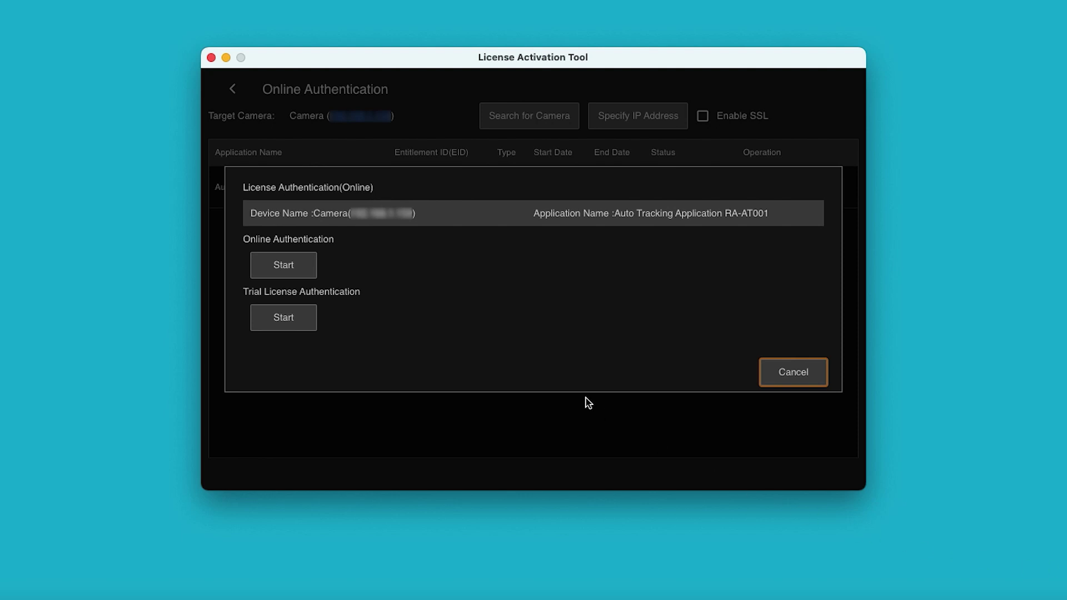
pyautogui.click(285, 268)
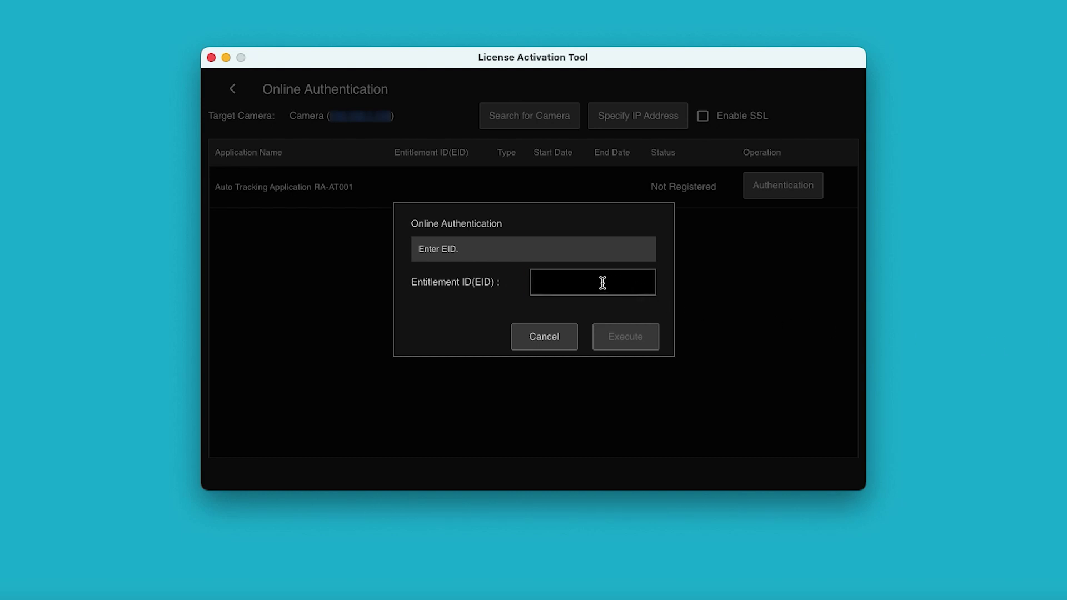
# Paste the Entitlement ID into the EID field and execute the online authentication
pyautogui.click(602, 283)
pyautogui.press('super+v')
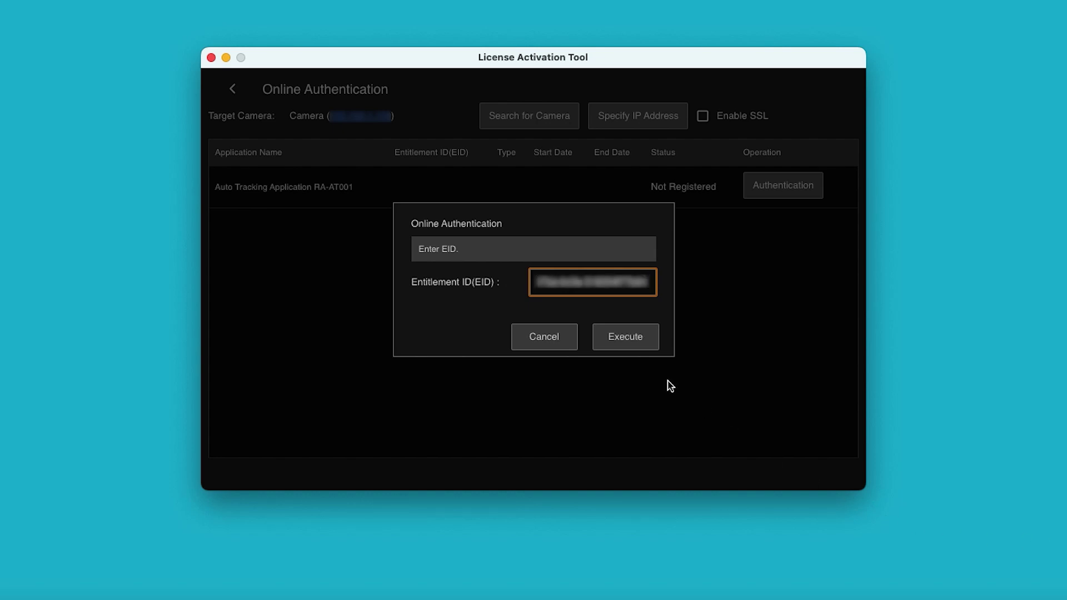
pyautogui.click(626, 341)
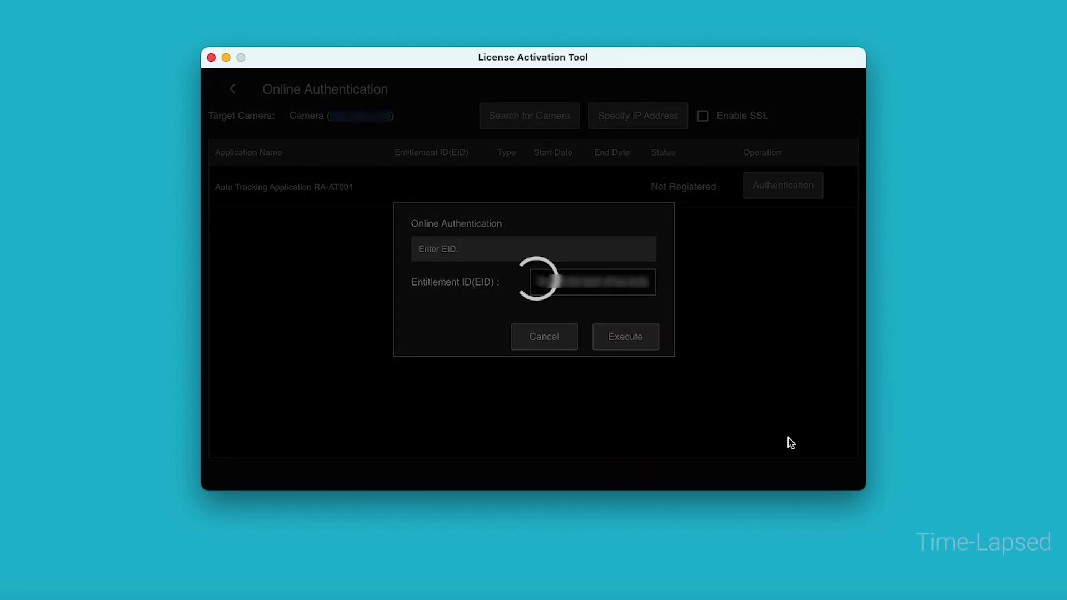